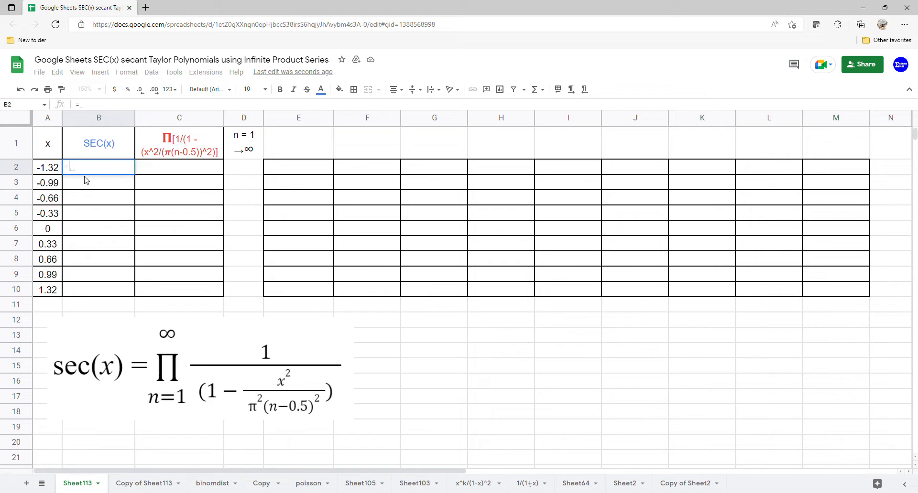
# Enter an array formula in B2 that computes SEC for the x values in A2:A10.
pyautogui.press('Tab')
pyautogui.write('s')
pyautogui.press('Tab')
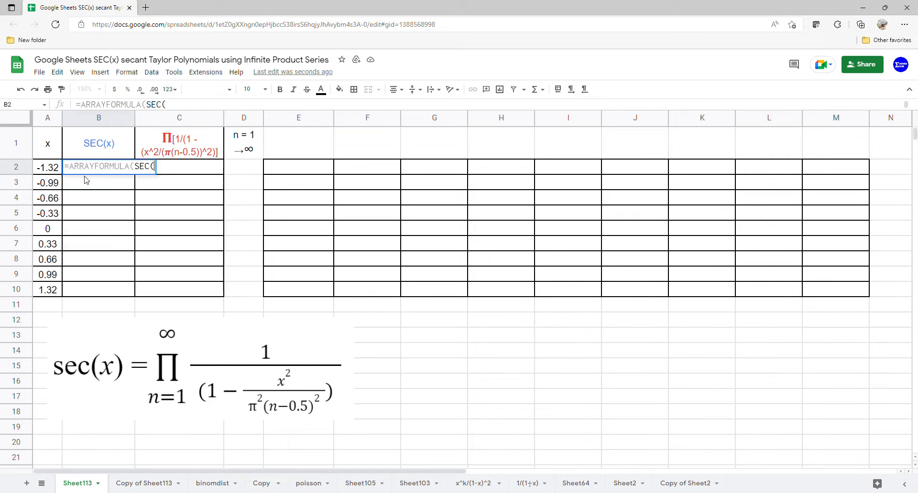
pyautogui.moveTo(45, 167); pyautogui.dragTo(50, 289)
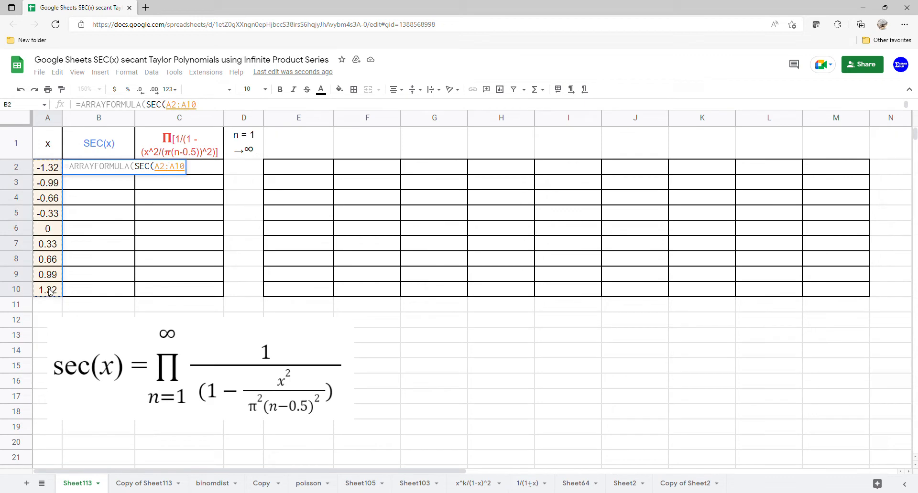
pyautogui.press('Return')
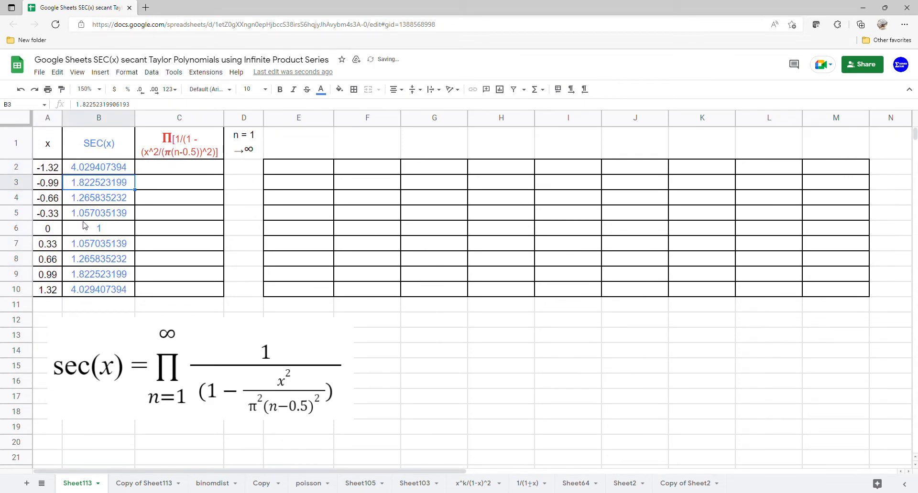
# Fill the header cells E1:M1 with the n values 1 to 9.
pyautogui.click(164, 170)
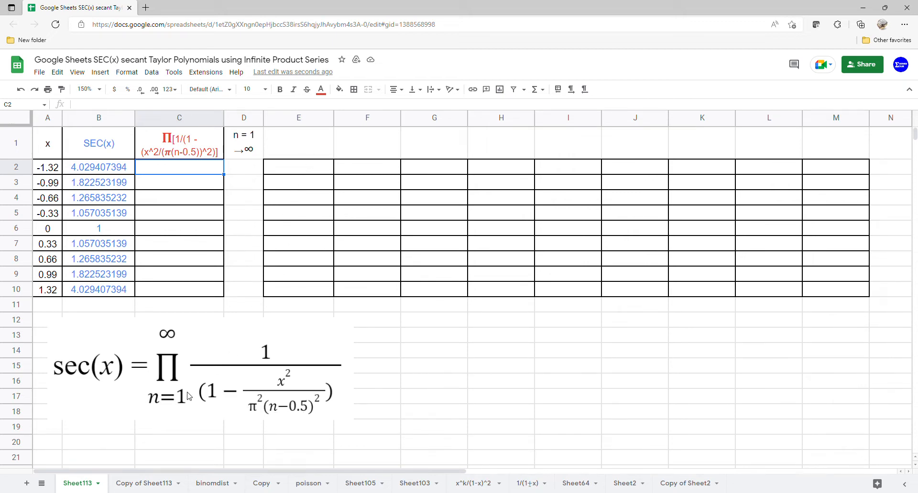
pyautogui.click(291, 150)
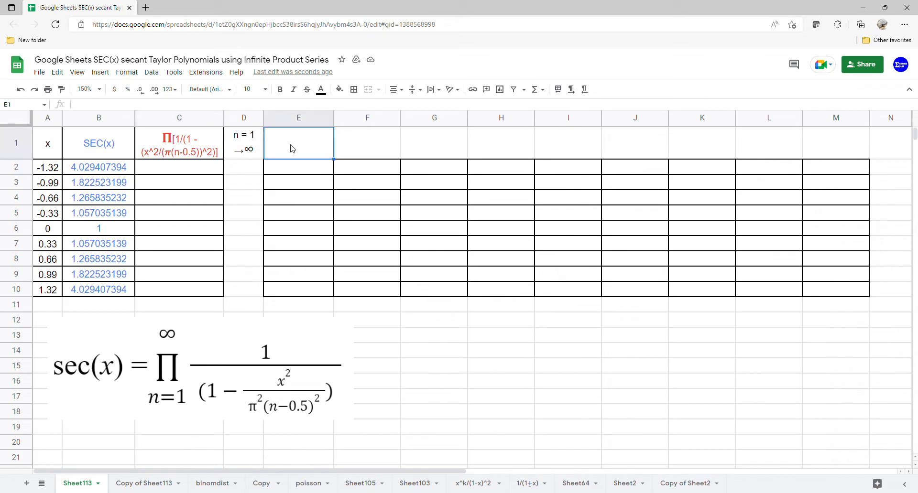
pyautogui.hotkey('ctrl', 'v')
pyautogui.press('Return')
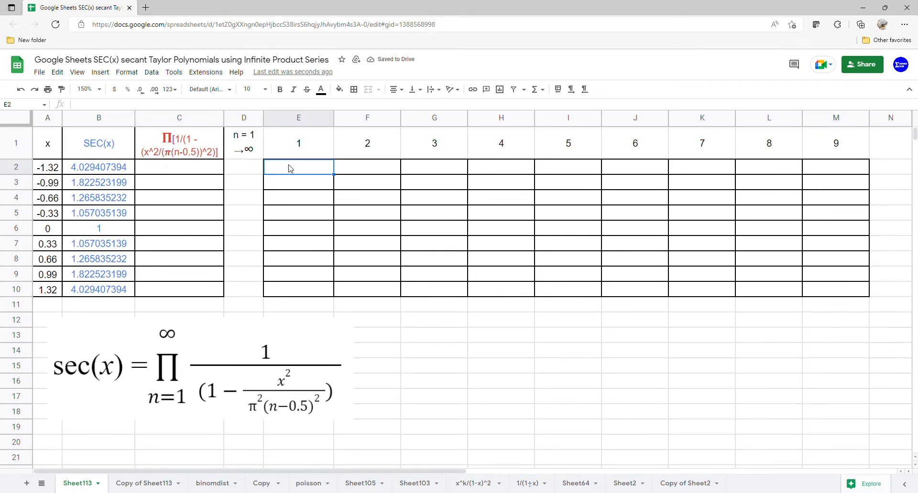
# Begin the factor formula in E2 as =ARRAYFORMULA(1/(1-A2:A10^2/.
pyautogui.write('=arr')
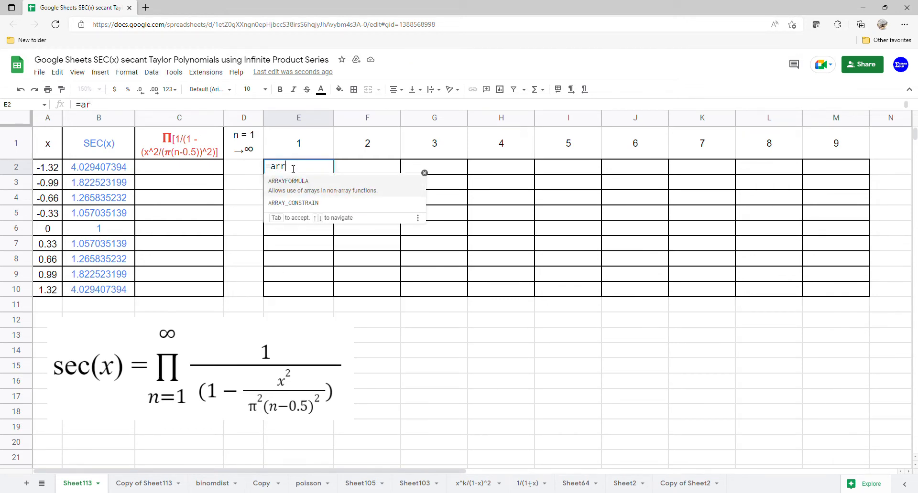
pyautogui.press('Tab')
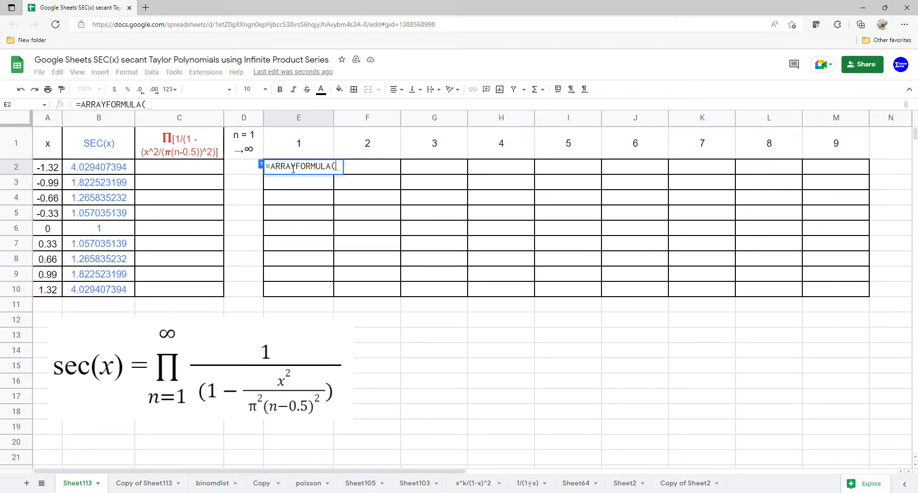
pyautogui.write('1')
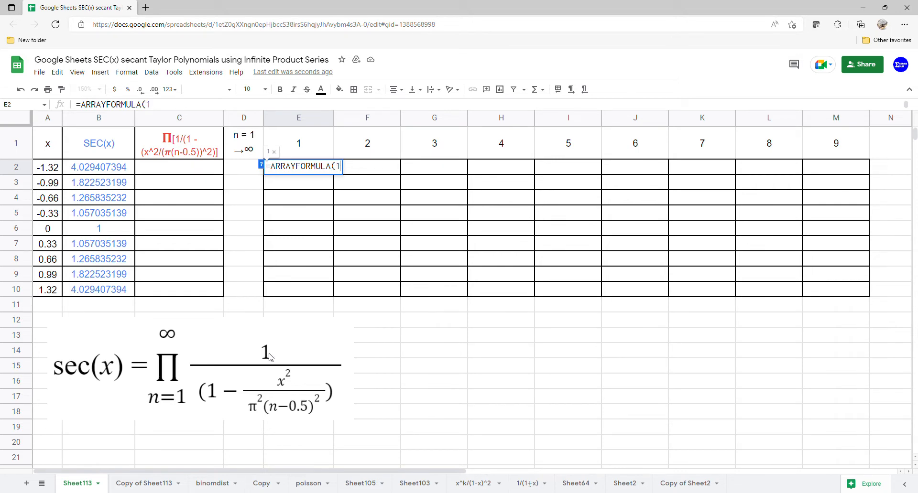
pyautogui.write('/')
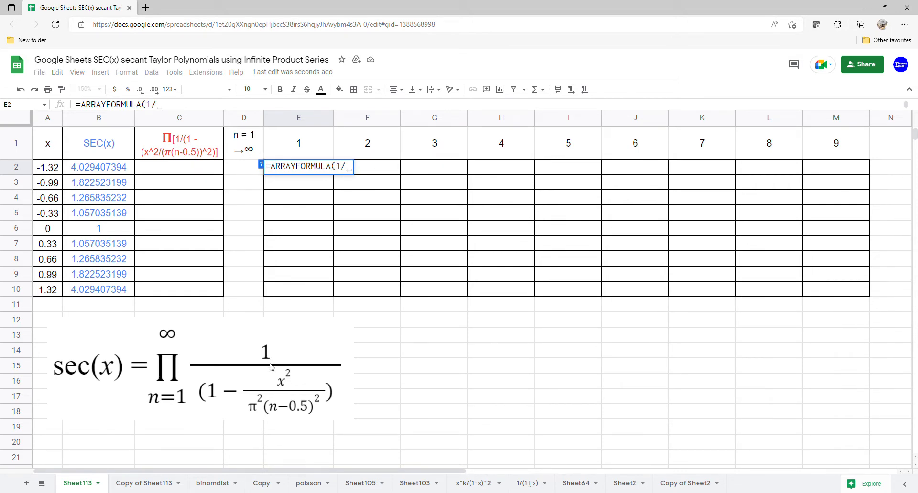
pyautogui.write('(1-')
pyautogui.moveTo(47, 168); pyautogui.dragTo(49, 286)
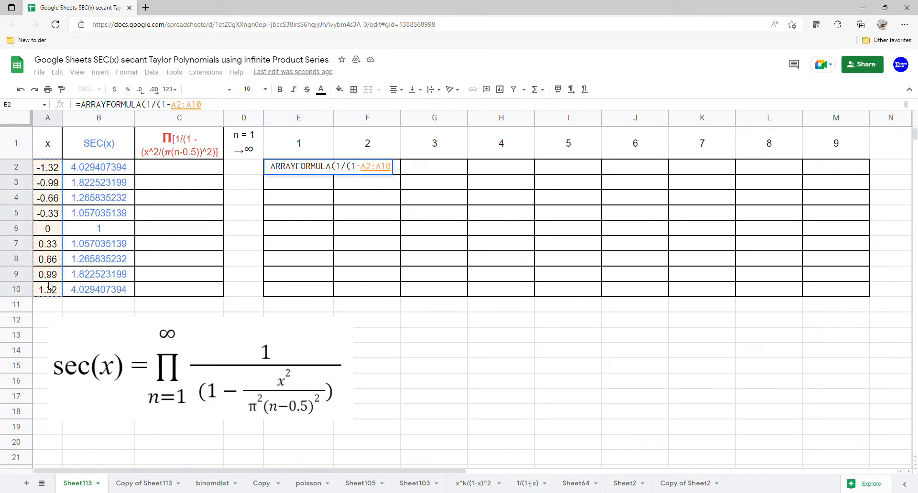
pyautogui.write('^2/')
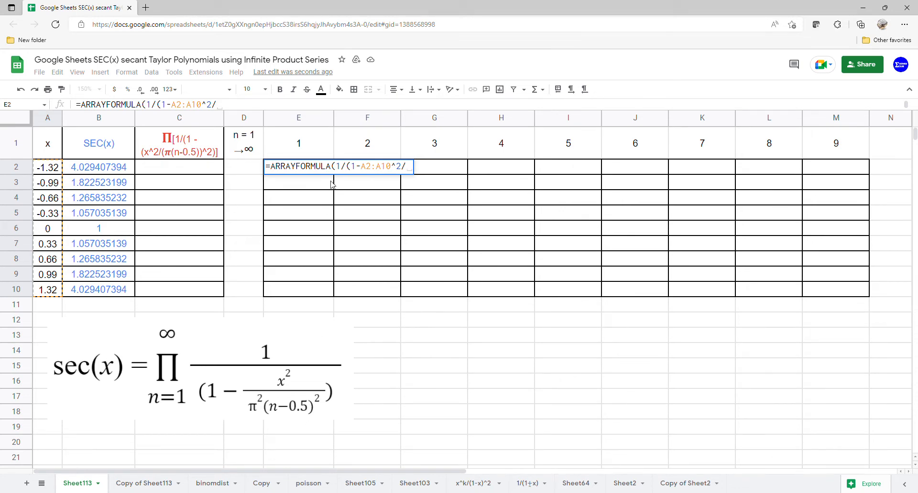
# Complete the E2 array formula with the denominator (PI()*(E1:M1-0.5))^2 and commit it.
pyautogui.write('(pi')
pyautogui.press('Tab')
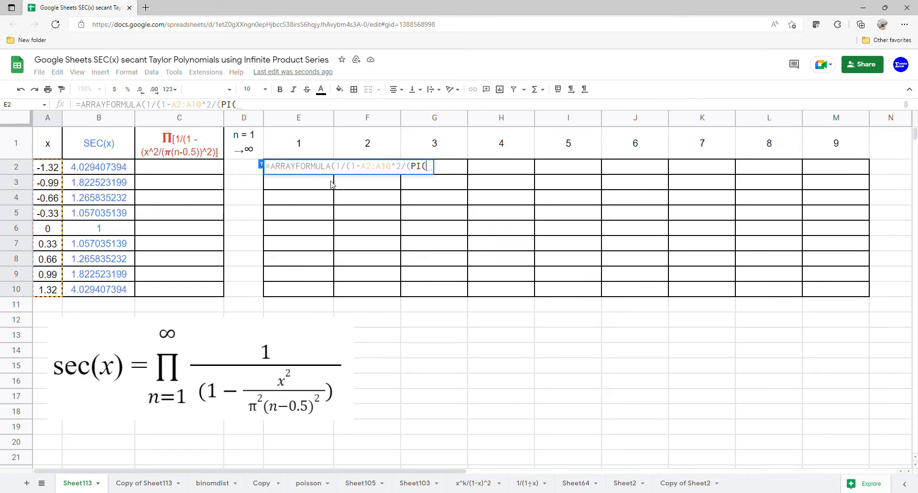
pyautogui.write(')')
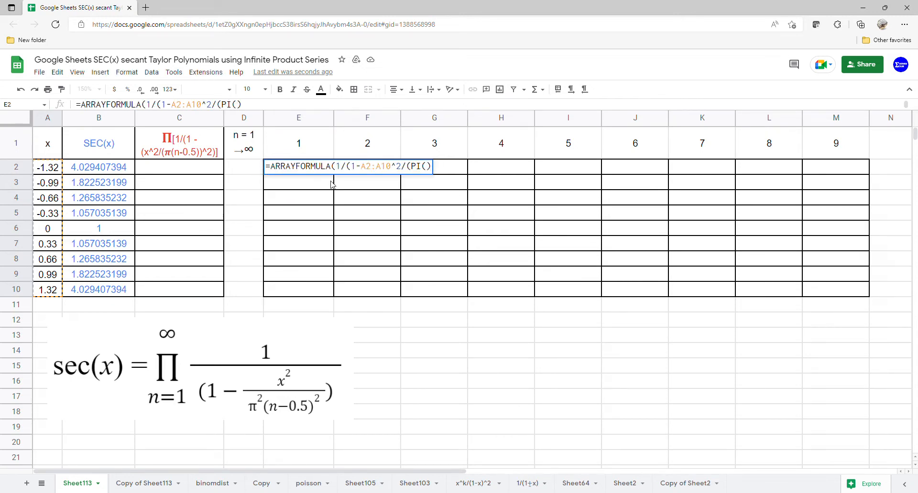
pyautogui.write('*(')
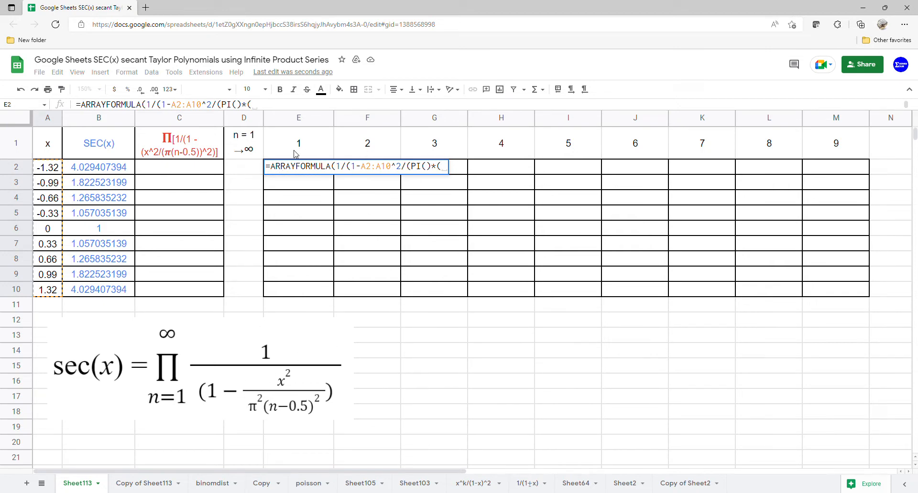
pyautogui.moveTo(295, 154); pyautogui.dragTo(855, 154)
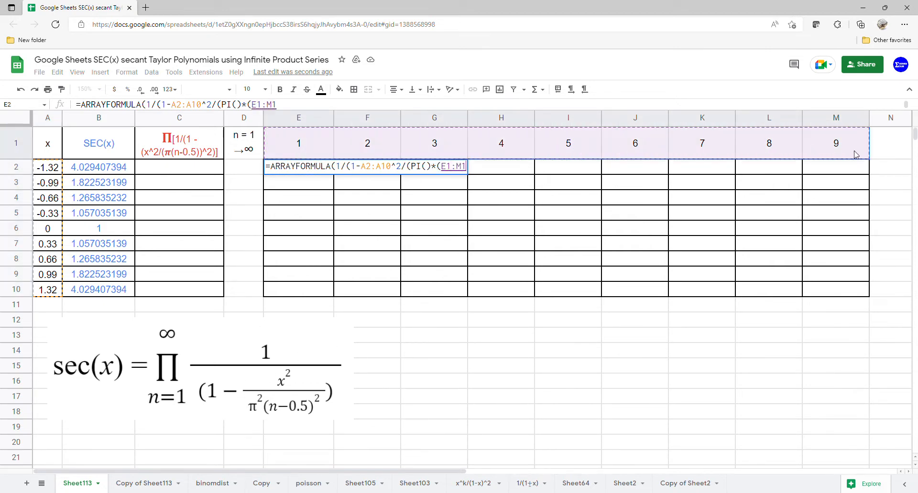
pyautogui.write('-')
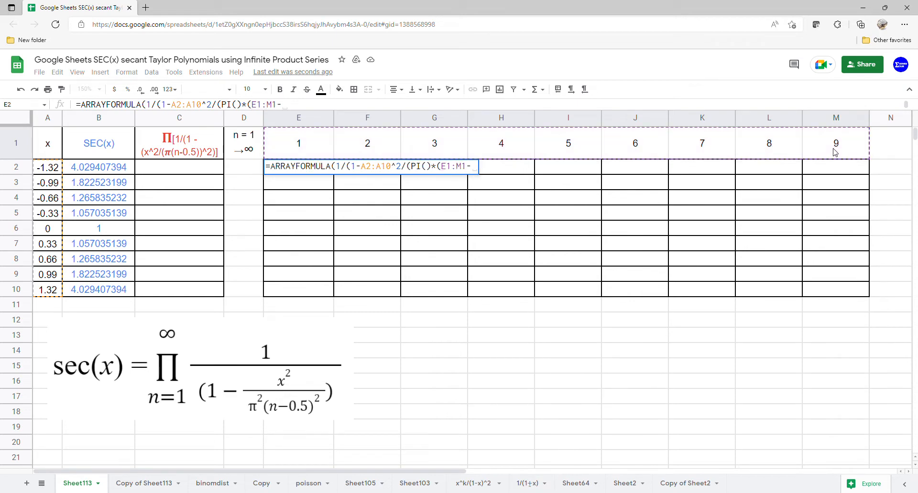
pyautogui.write('0.2')
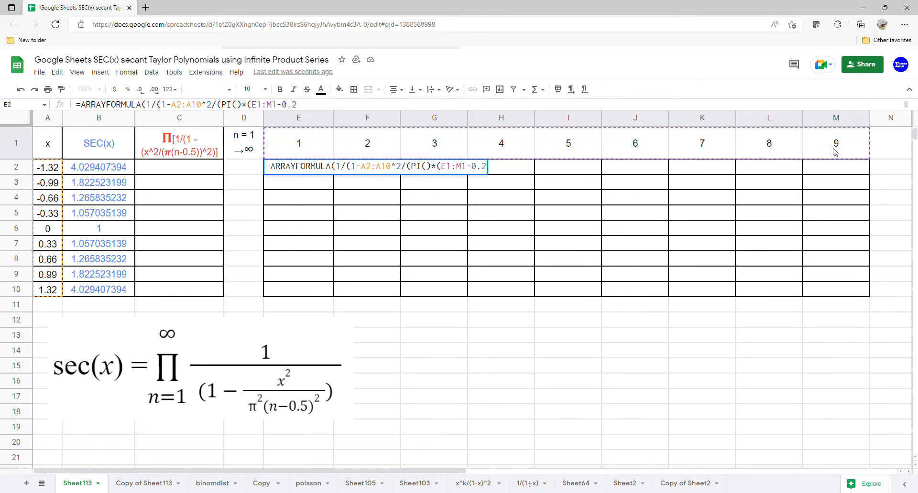
pyautogui.press('BackSpace')
pyautogui.write('5))^')
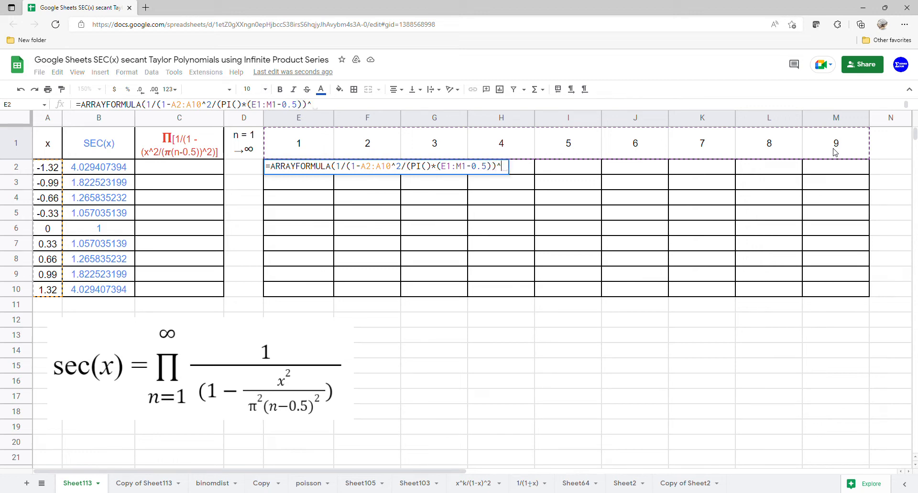
pyautogui.write('2')
pyautogui.press('Return')
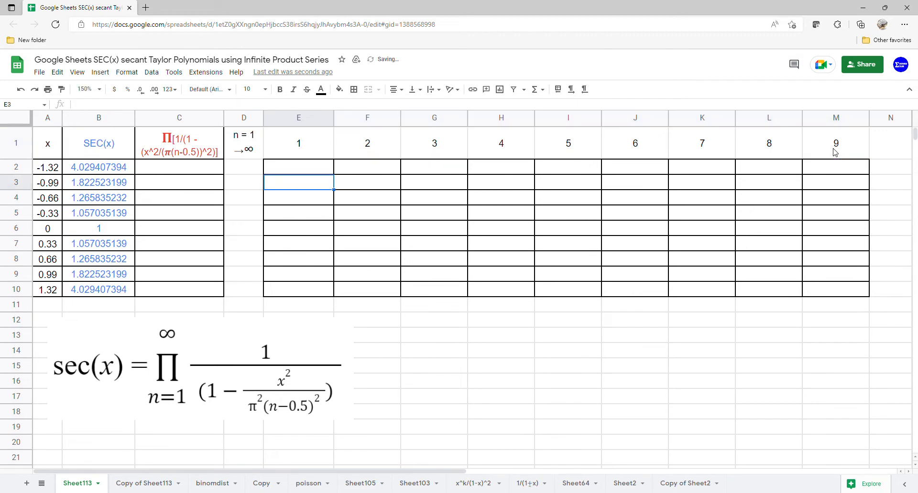
# Calculate the product of E2:M2 in C2 with PRODUCT and copy the formula down to C10.
pyautogui.click(206, 171)
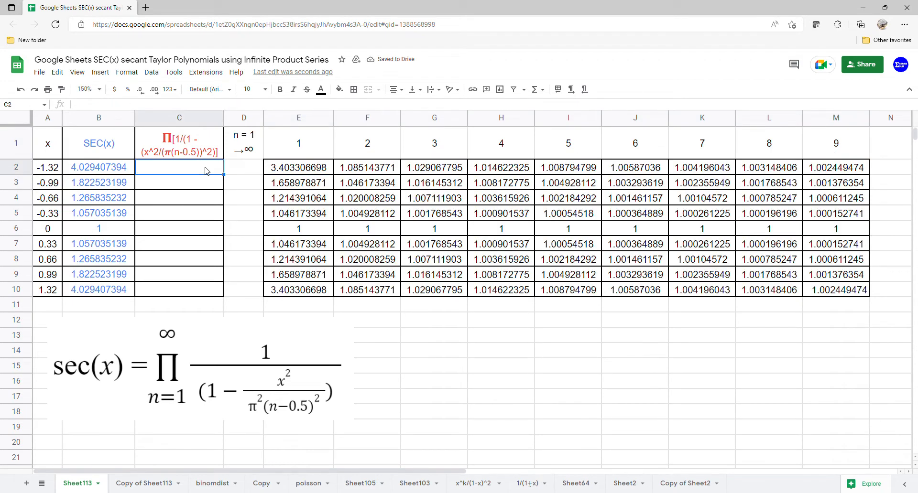
pyautogui.write('=')
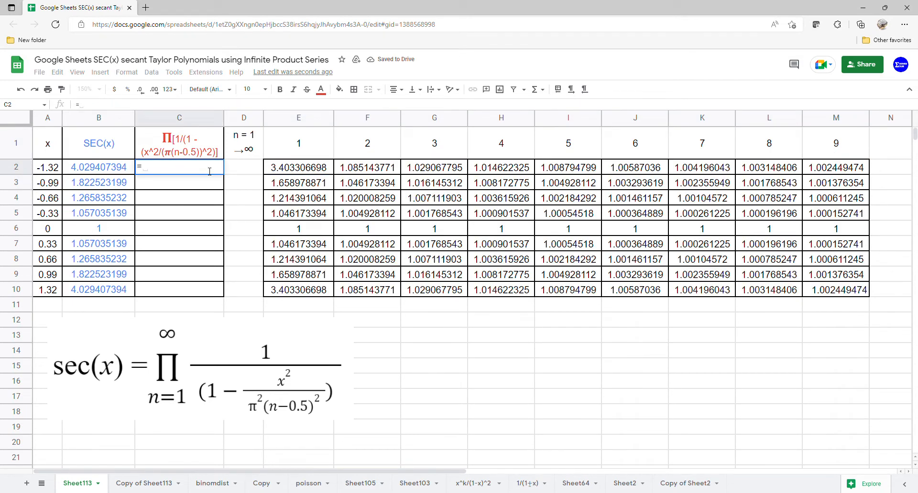
pyautogui.write('prod')
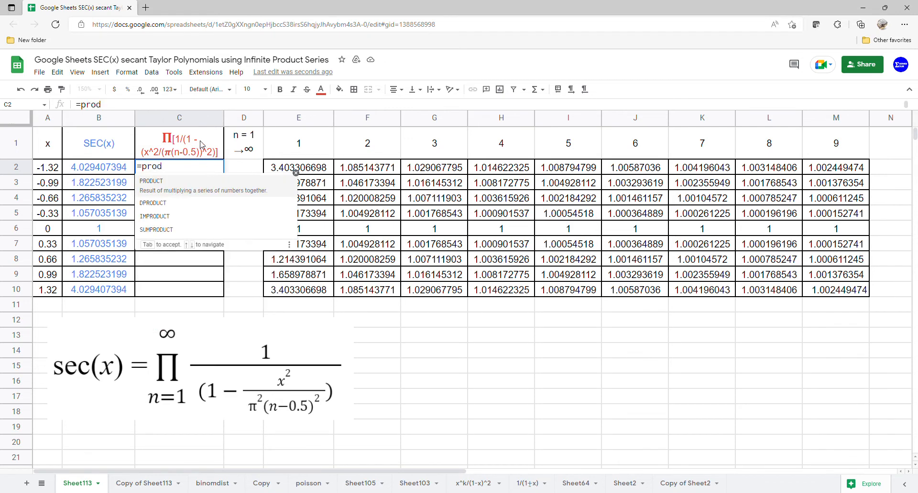
pyautogui.click(173, 188)
pyautogui.click(291, 172)
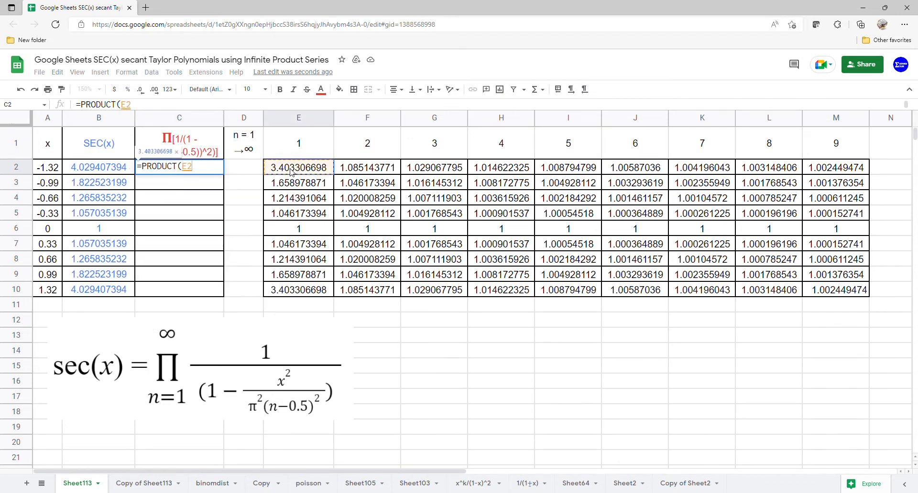
pyautogui.moveTo(290, 171); pyautogui.dragTo(835, 171)
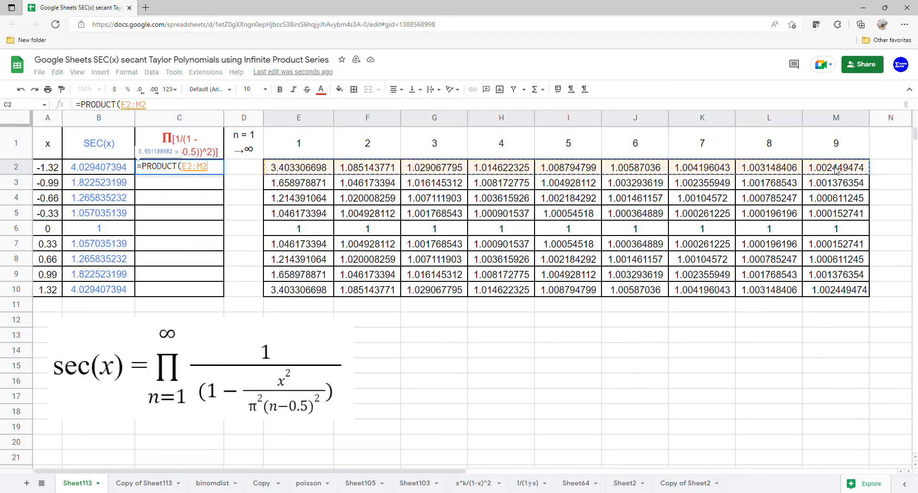
pyautogui.press('Return')
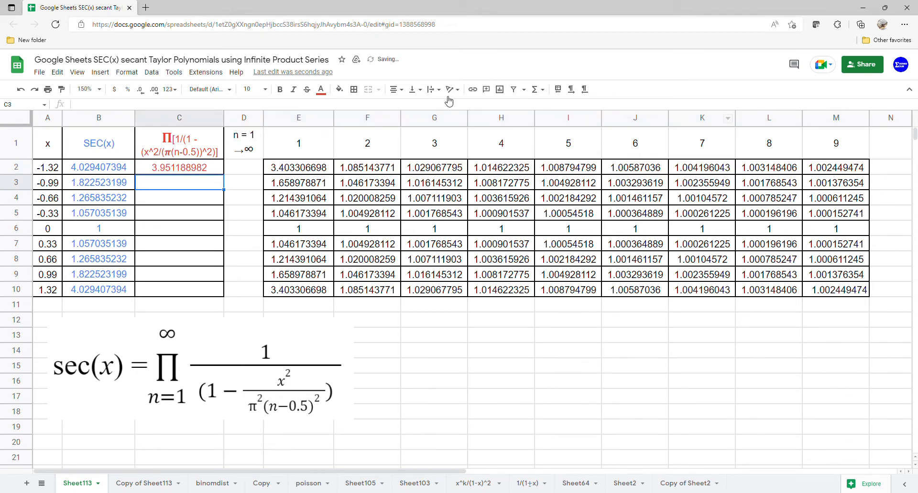
pyautogui.click(218, 170)
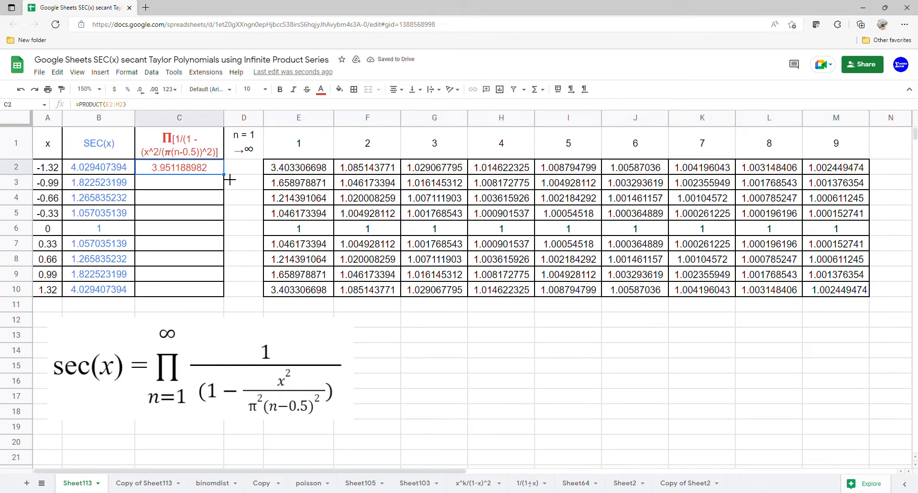
pyautogui.moveTo(229, 181); pyautogui.dragTo(229, 299)
# Insert a chart of the range A1:C10 and change its type to a scatter chart.
pyautogui.moveTo(54, 147); pyautogui.dragTo(172, 293)
pyautogui.click(100, 71)
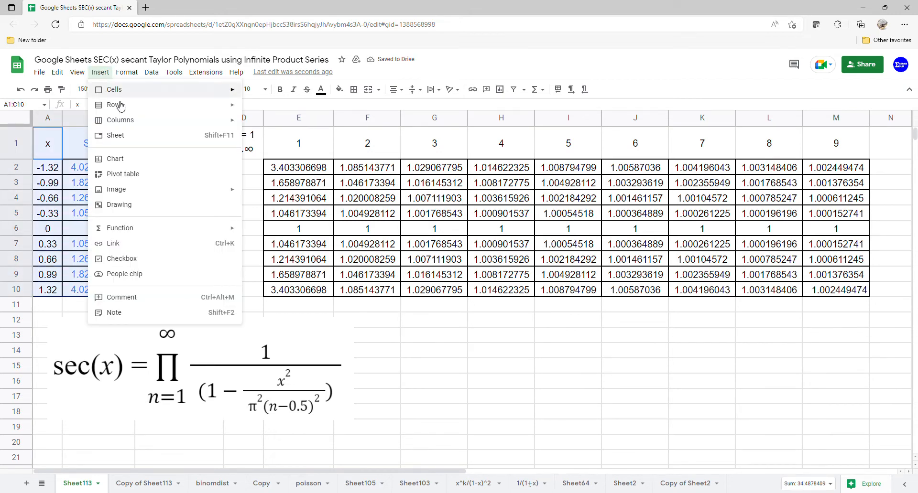
pyautogui.click(163, 158)
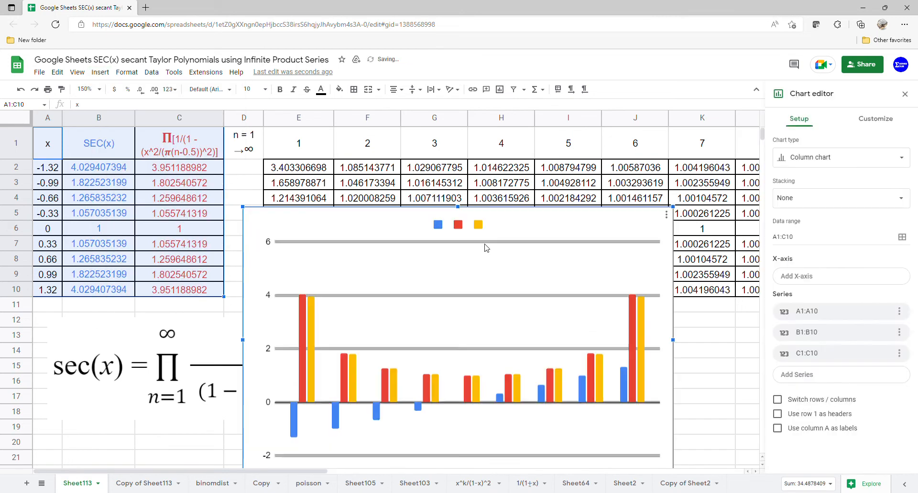
pyautogui.click(808, 160)
pyautogui.scroll(-5, 815, 423)
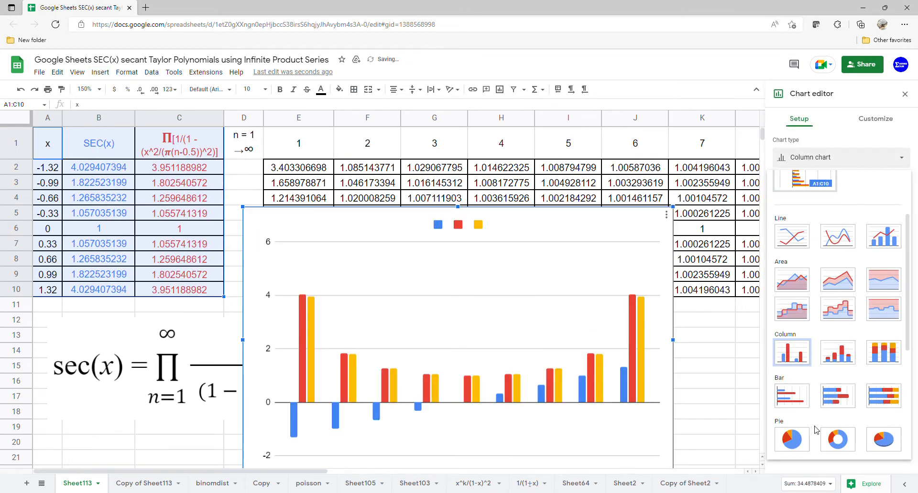
pyautogui.scroll(-2, 812, 427)
pyautogui.click(803, 305)
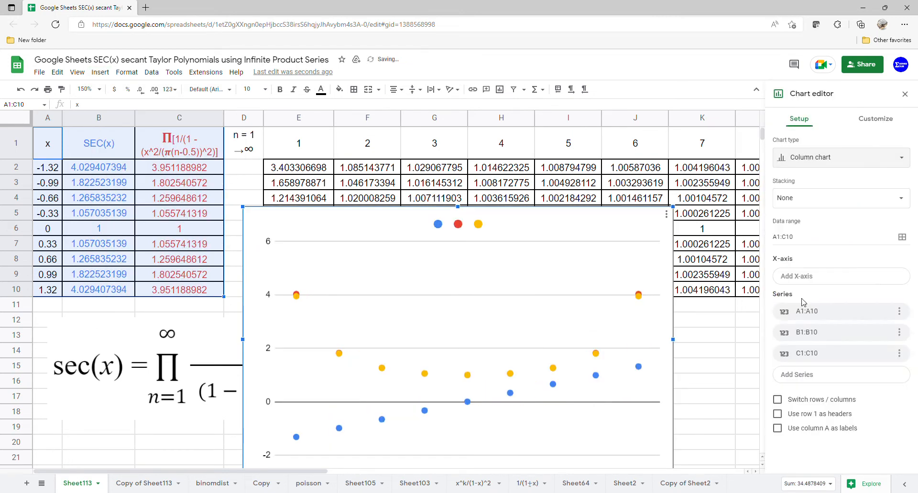
# Use row 1 as the scatter chart's headers, close the chart editor and move the chart up over the factor table.
pyautogui.click(797, 387)
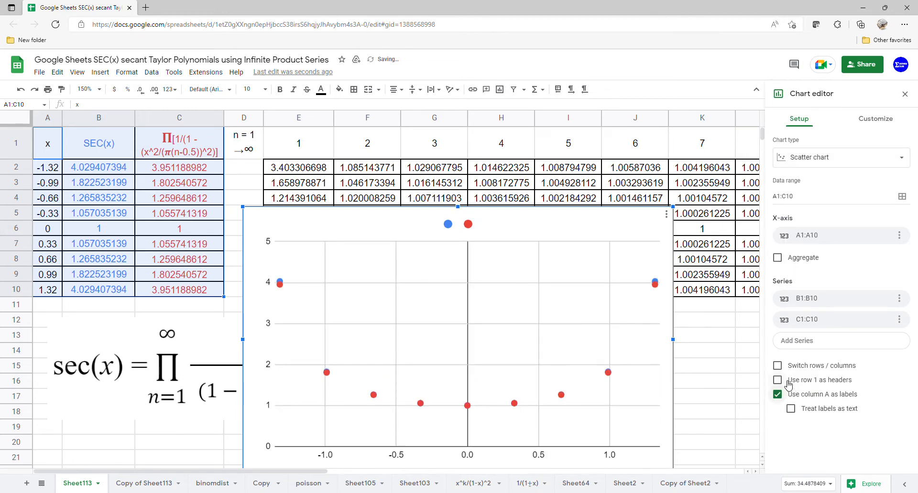
pyautogui.click(788, 382)
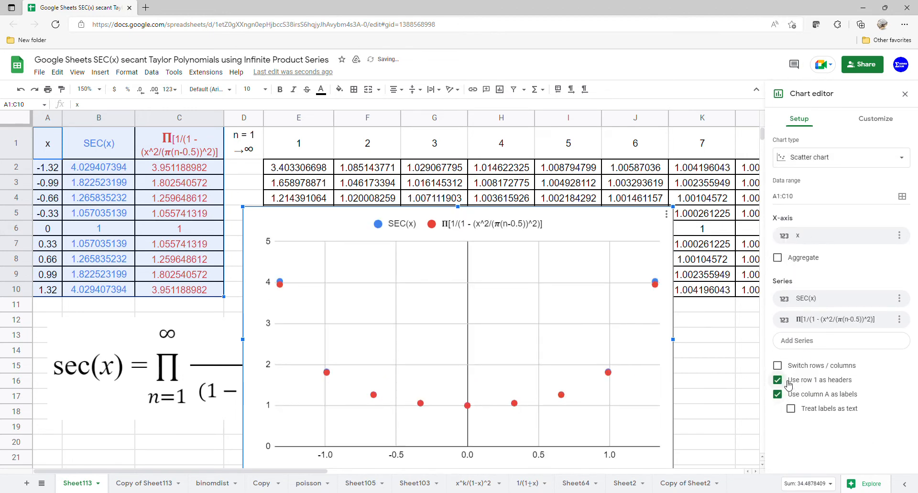
pyautogui.click(905, 93)
pyautogui.moveTo(539, 266); pyautogui.dragTo(557, 195)
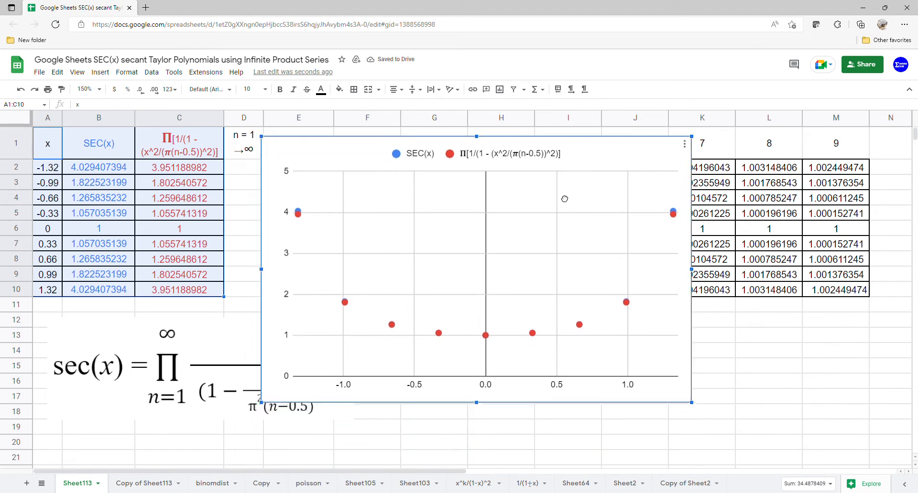
# Reopen the scatter chart for editing and add a trendline to all of its series.
pyautogui.click(685, 144)
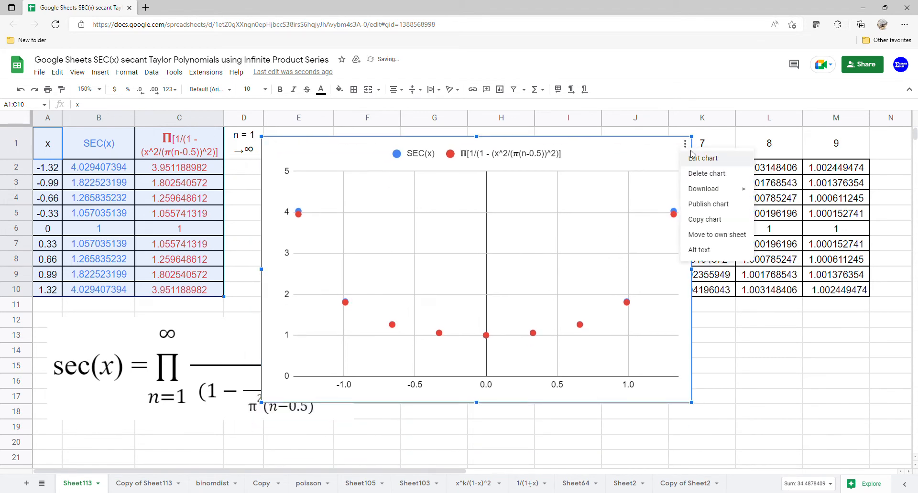
pyautogui.click(702, 159)
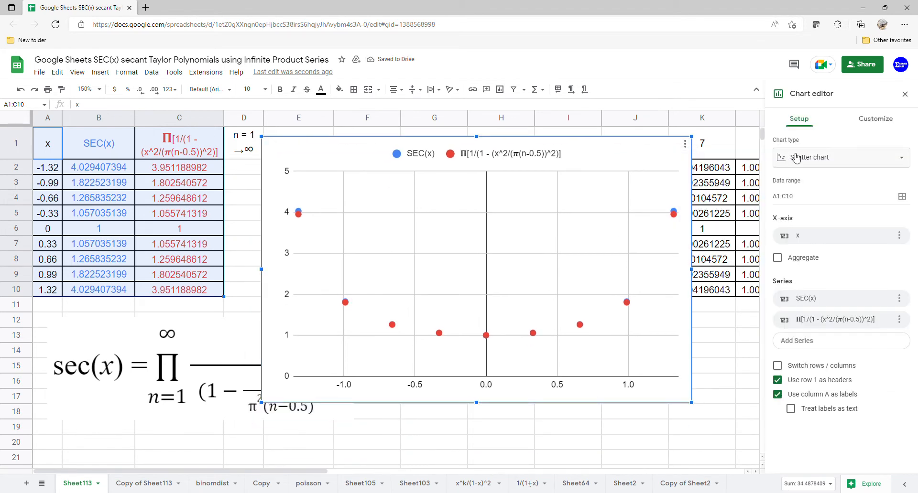
pyautogui.click(875, 118)
pyautogui.click(807, 207)
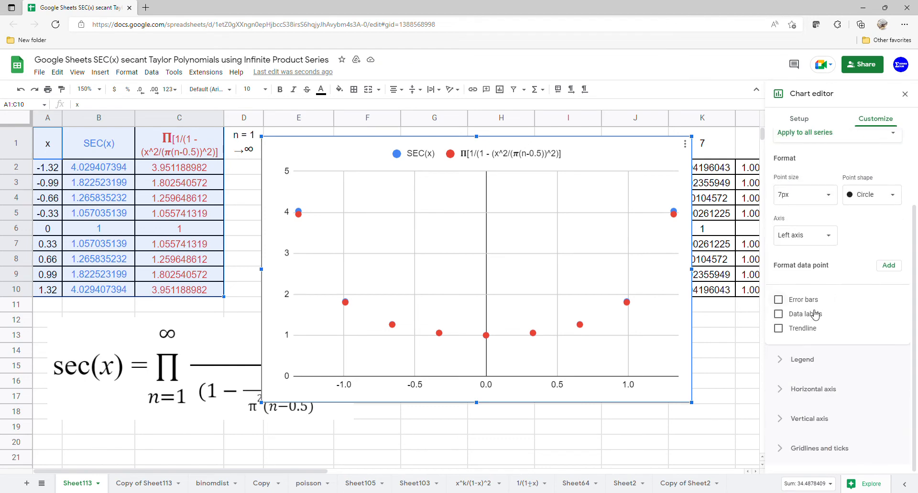
pyautogui.click(800, 334)
pyautogui.scroll(-3, 808, 330)
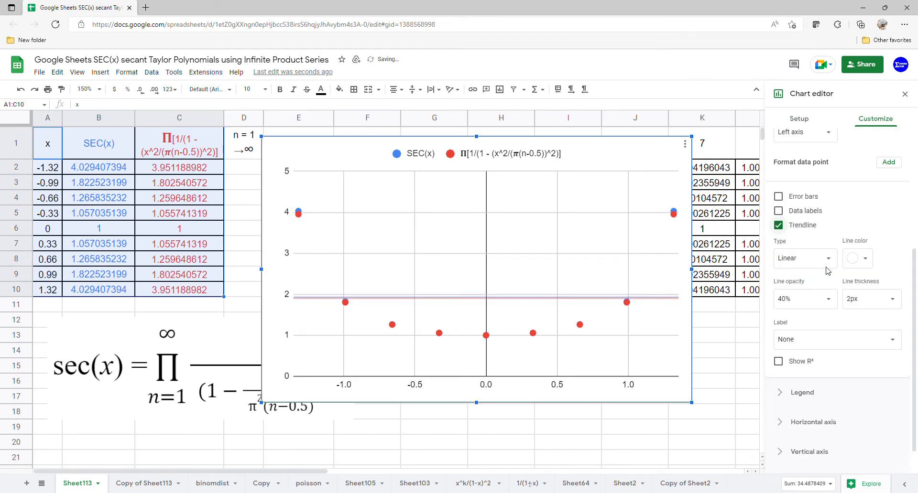
# Change the trendline type to Polynomial and set the polynomial degree to 8.
pyautogui.click(829, 262)
pyautogui.click(808, 287)
pyautogui.scroll(-1, 836, 251)
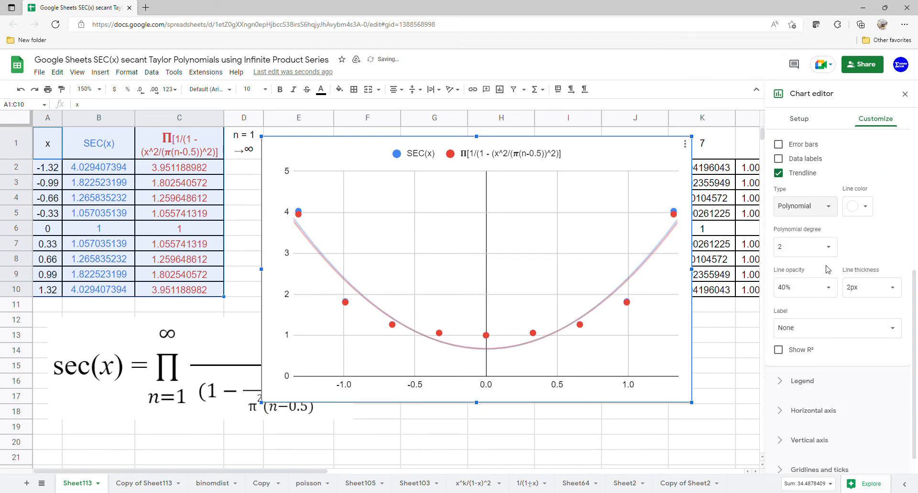
pyautogui.click(836, 249)
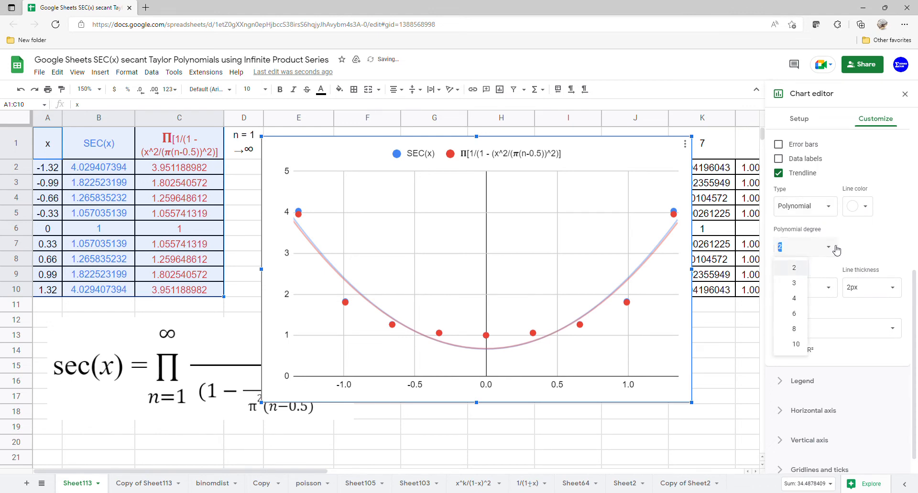
pyautogui.click(800, 333)
# Label the trendlines with their equations and close the chart editor.
pyautogui.click(806, 328)
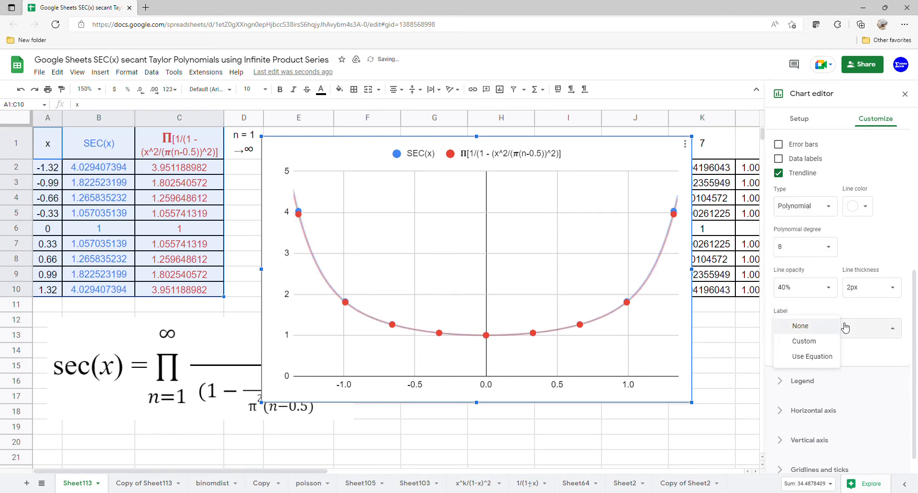
pyautogui.click(818, 363)
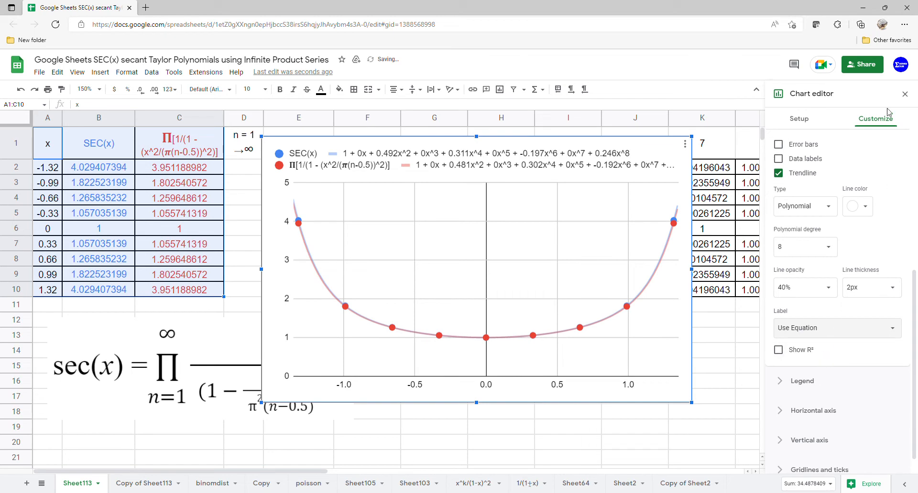
pyautogui.click(905, 94)
# Move the chart clear of the sec(x) formula image and enlarge it down to row 21 and across into column M.
pyautogui.moveTo(500, 212); pyautogui.dragTo(593, 205)
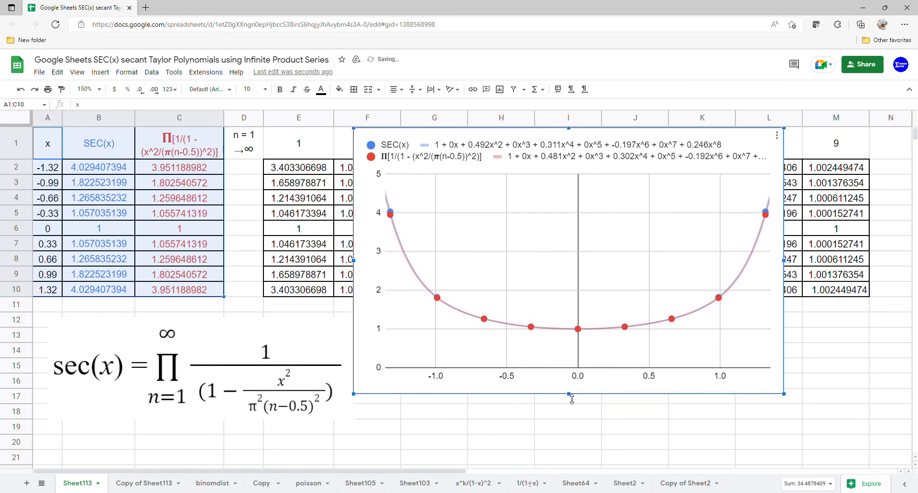
pyautogui.moveTo(571, 400); pyautogui.dragTo(571, 456)
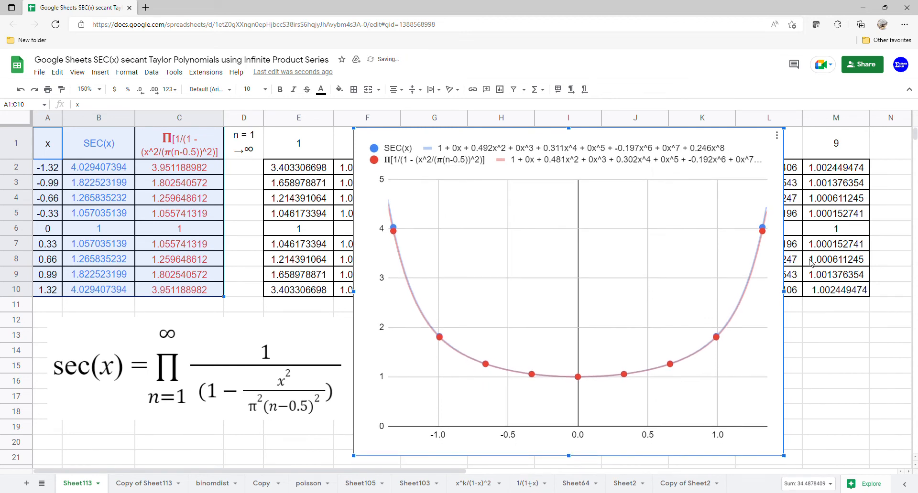
pyautogui.moveTo(787, 292); pyautogui.dragTo(852, 292)
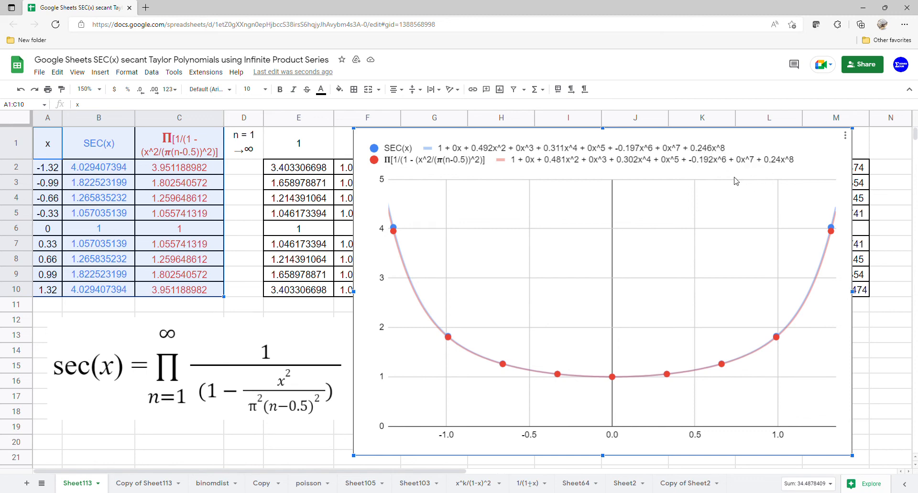
pyautogui.moveTo(740, 191); pyautogui.dragTo(744, 222)
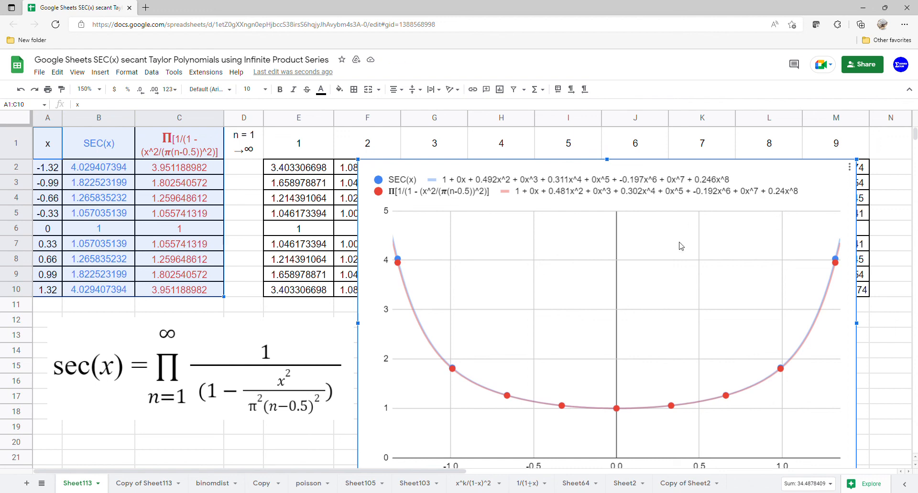
pyautogui.moveTo(681, 246); pyautogui.dragTo(674, 202)
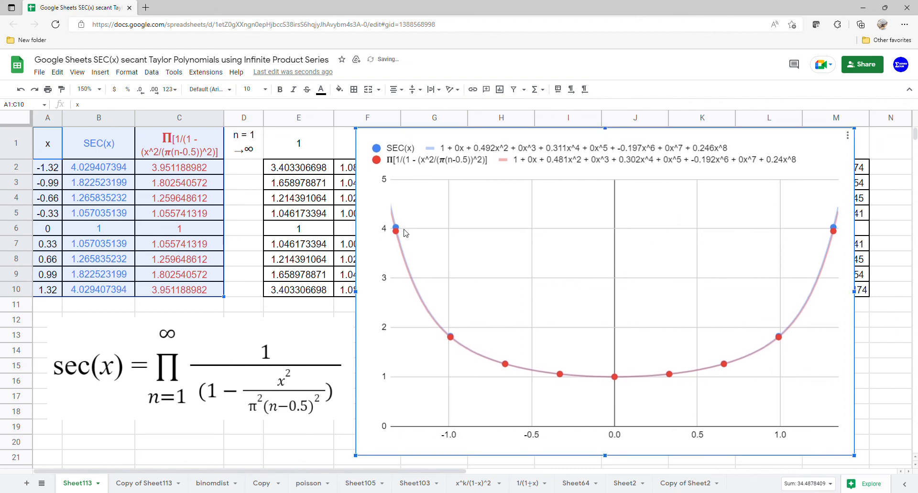